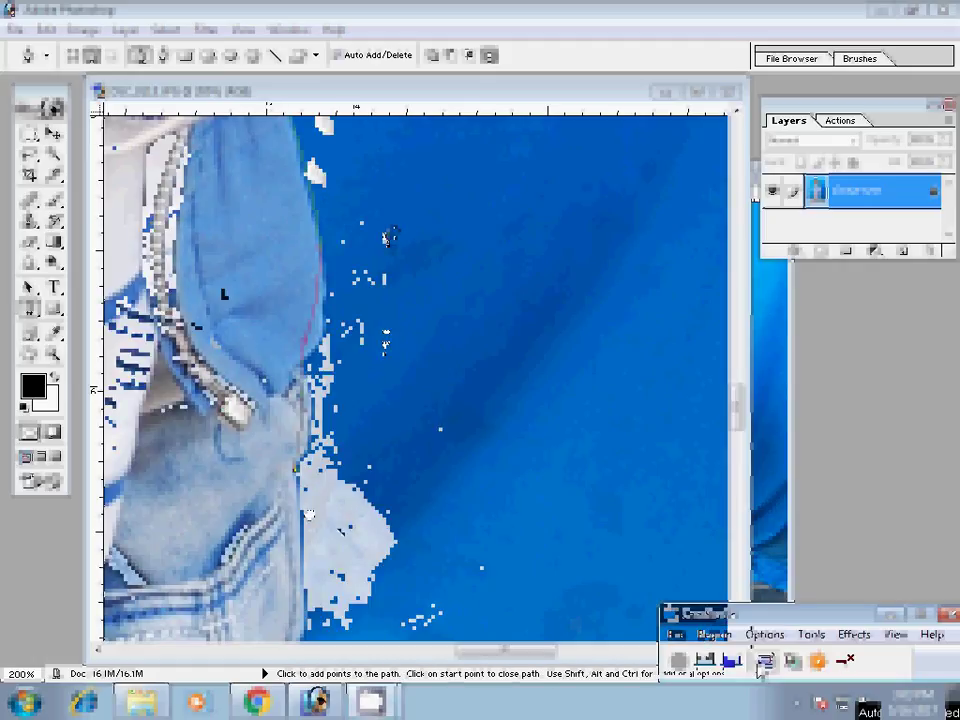
# - Add Pen path points along the first child's jacket edge and around the toes
pyautogui.click(425, 232)
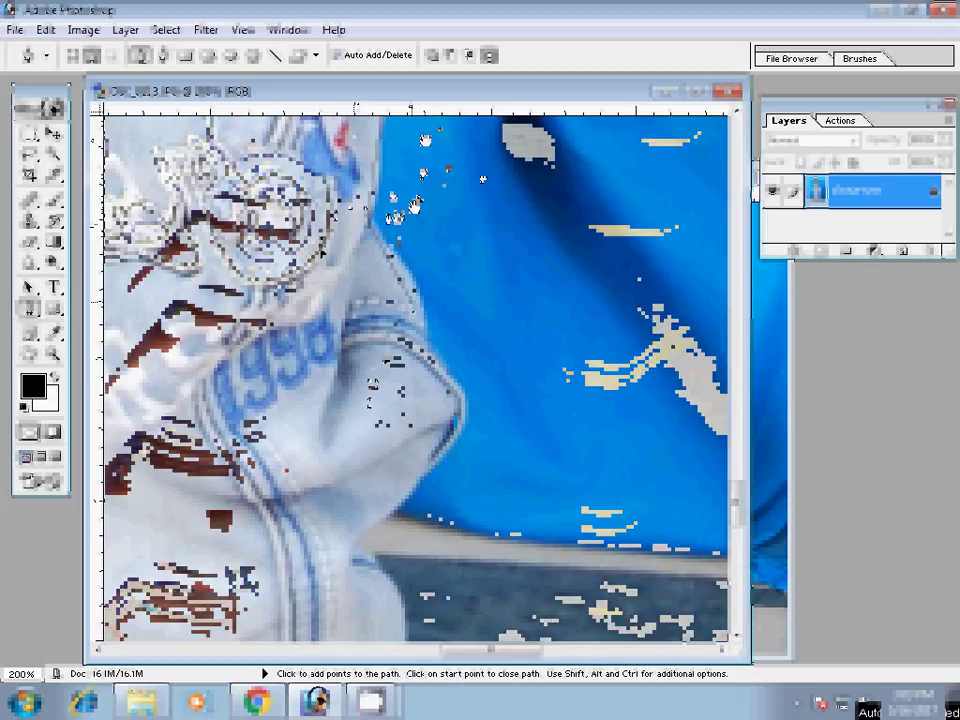
pyautogui.scroll(-10, 425, 140)
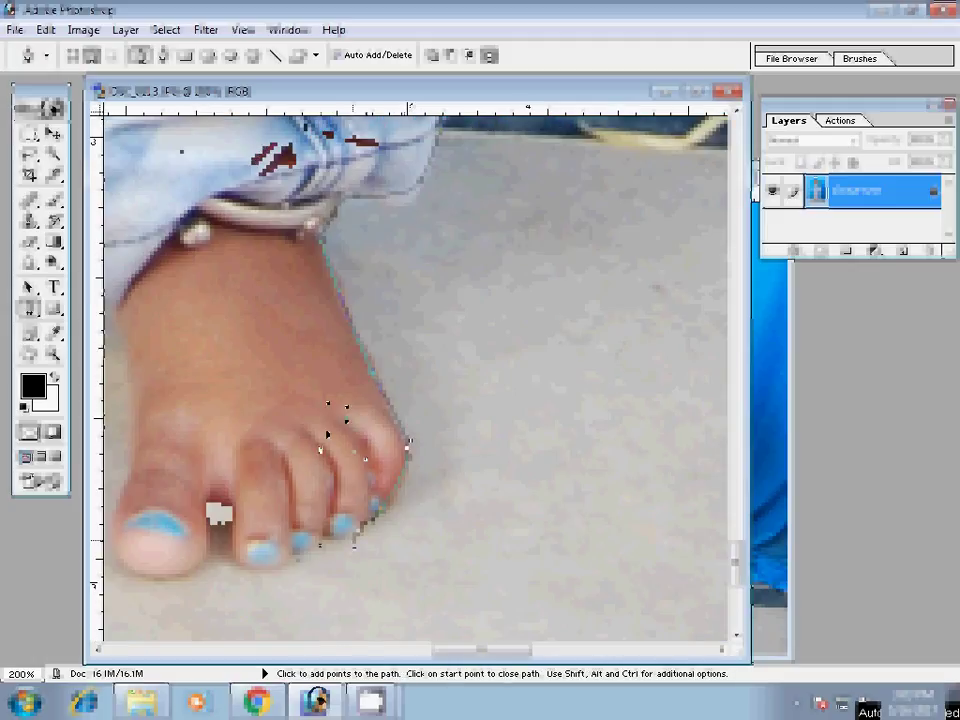
pyautogui.click(253, 350)
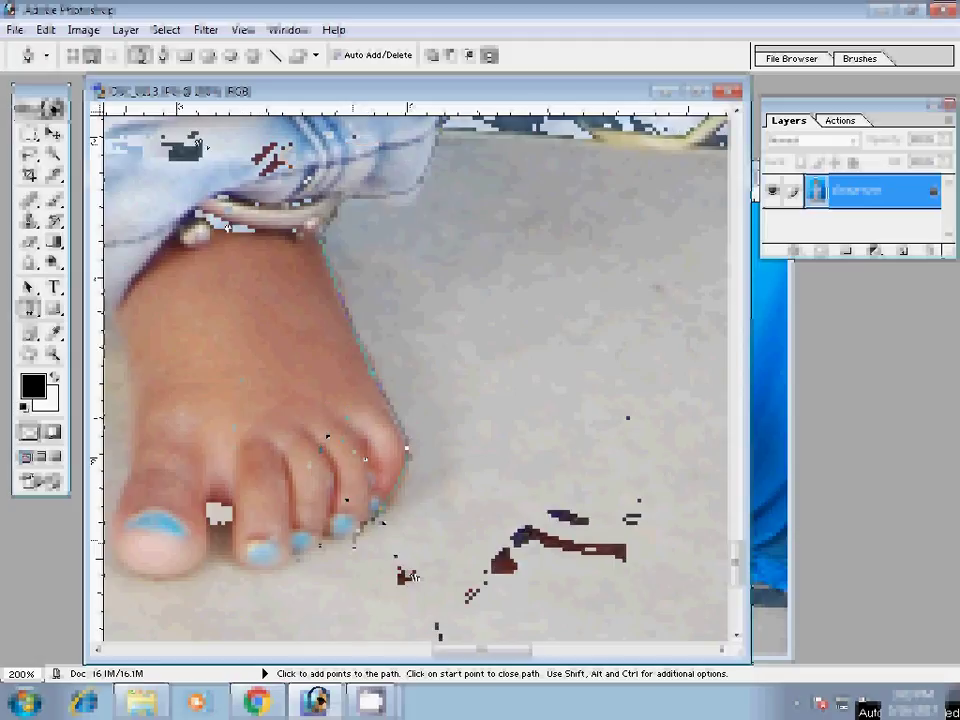
pyautogui.scroll(5, 358, 548)
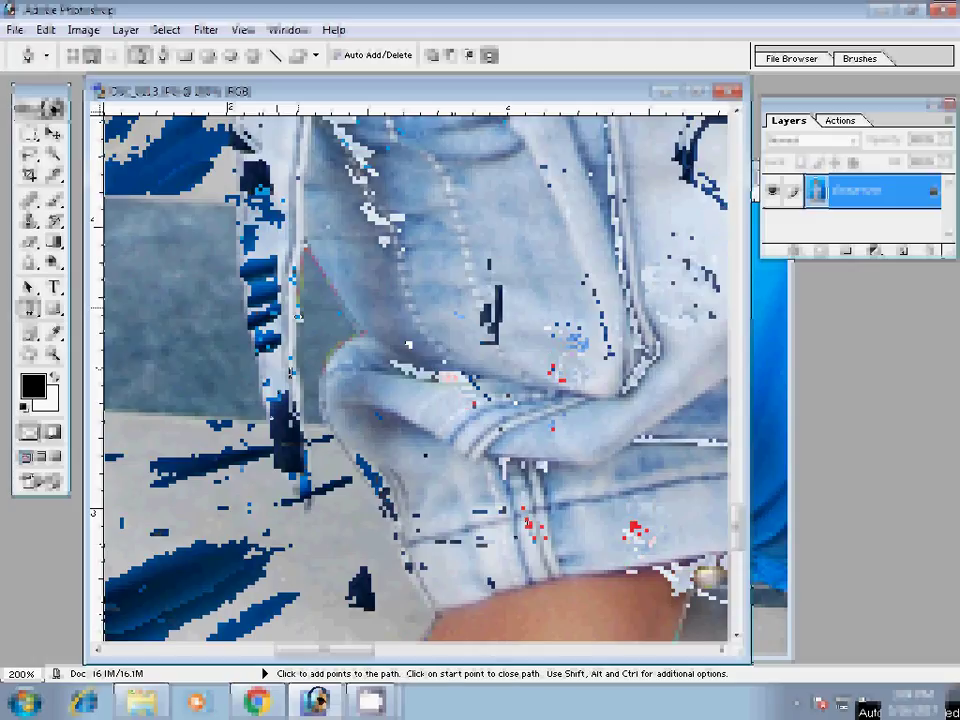
# - Pan the view left along the jeans edge to continue the path
pyautogui.hscroll(-5, 462, 305)
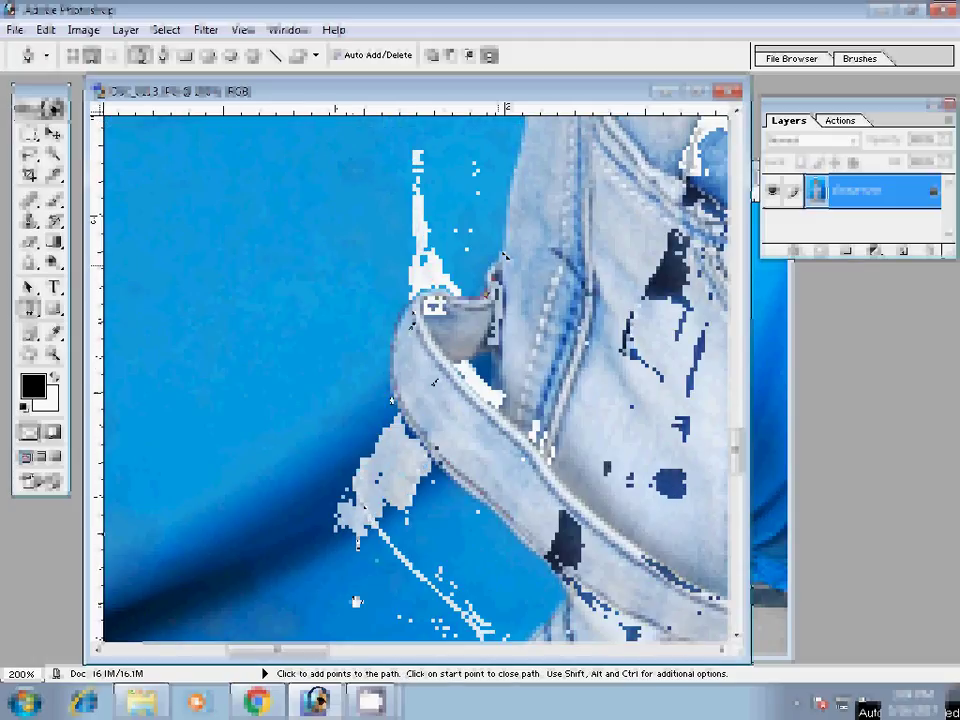
pyautogui.press('space')
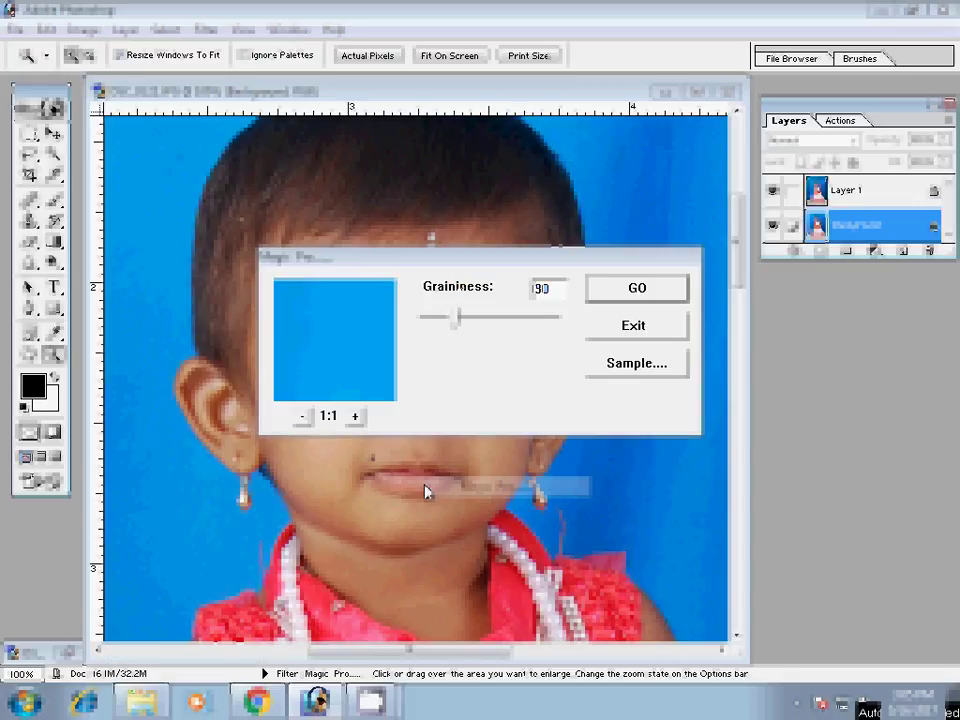
# - Apply the Magic Pro filter at graininess 38 to the girl's duplicate layer
pyautogui.write('38')
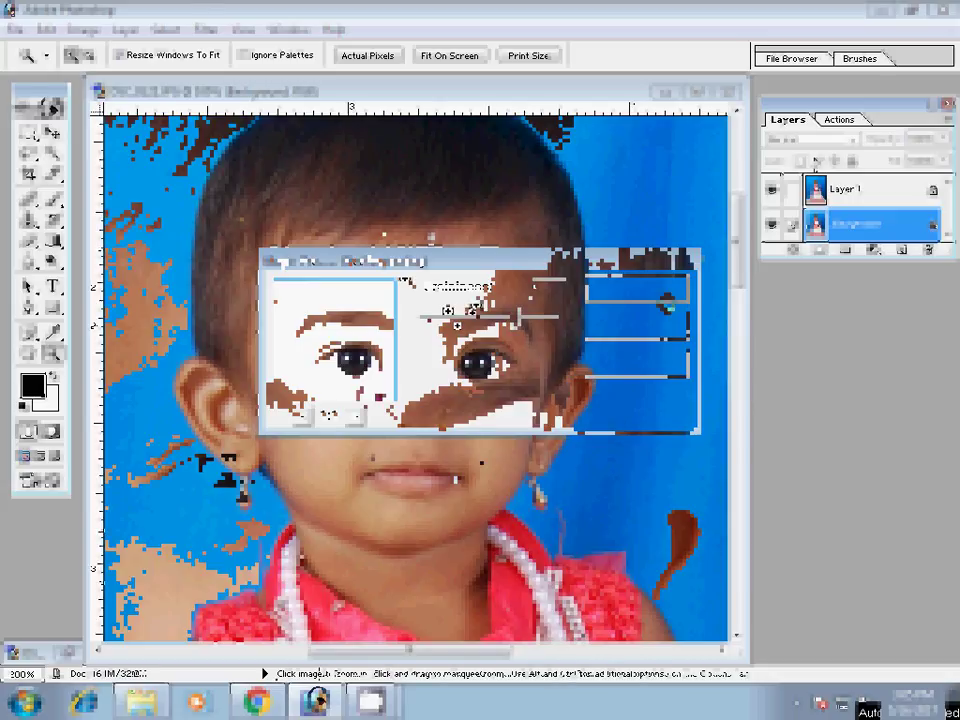
pyautogui.click(484, 289)
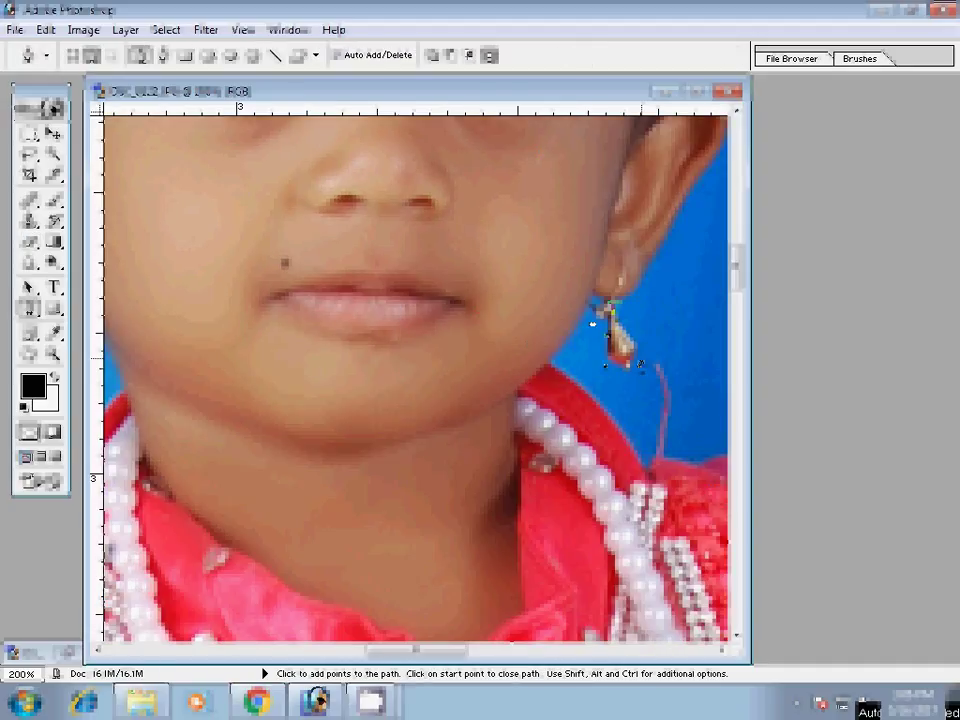
# - Trace the girl's outline from the chin, curving down the neck to the arm edge
pyautogui.click(553, 362)
pyautogui.moveTo(648, 470); pyautogui.dragTo(700, 456)
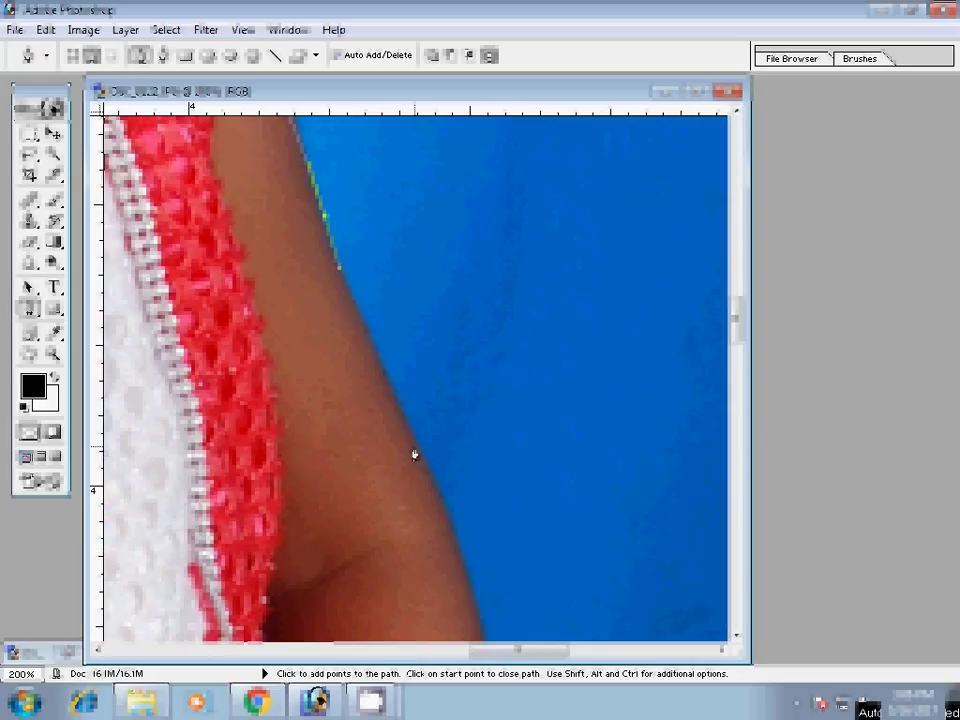
pyautogui.scroll(-5, 414, 454)
pyautogui.click(359, 291)
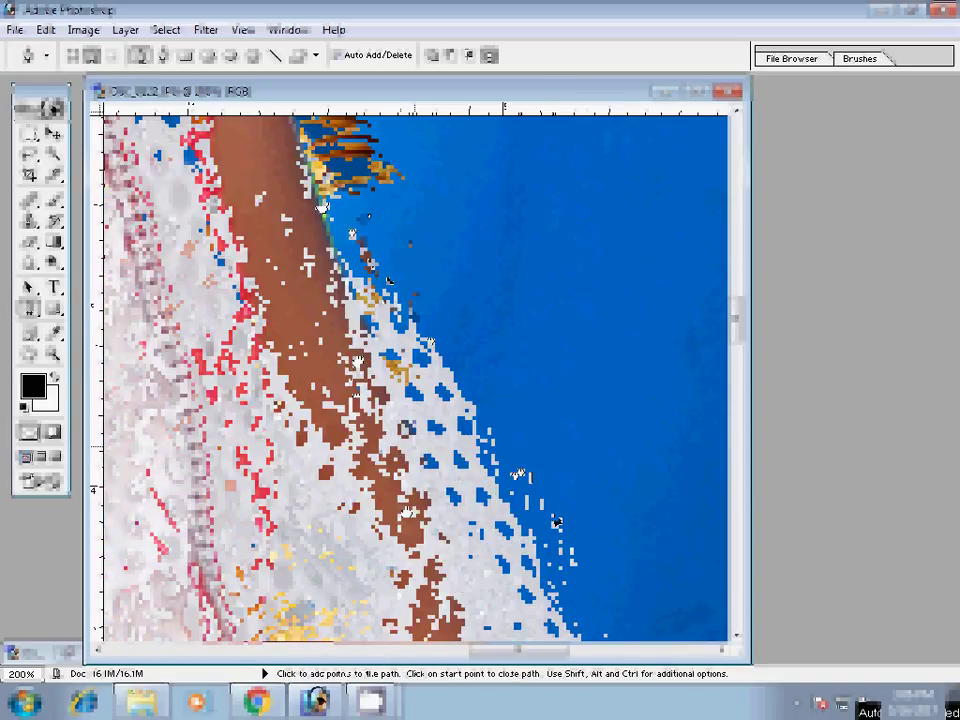
pyautogui.moveTo(436, 436); pyautogui.dragTo(321, 178)
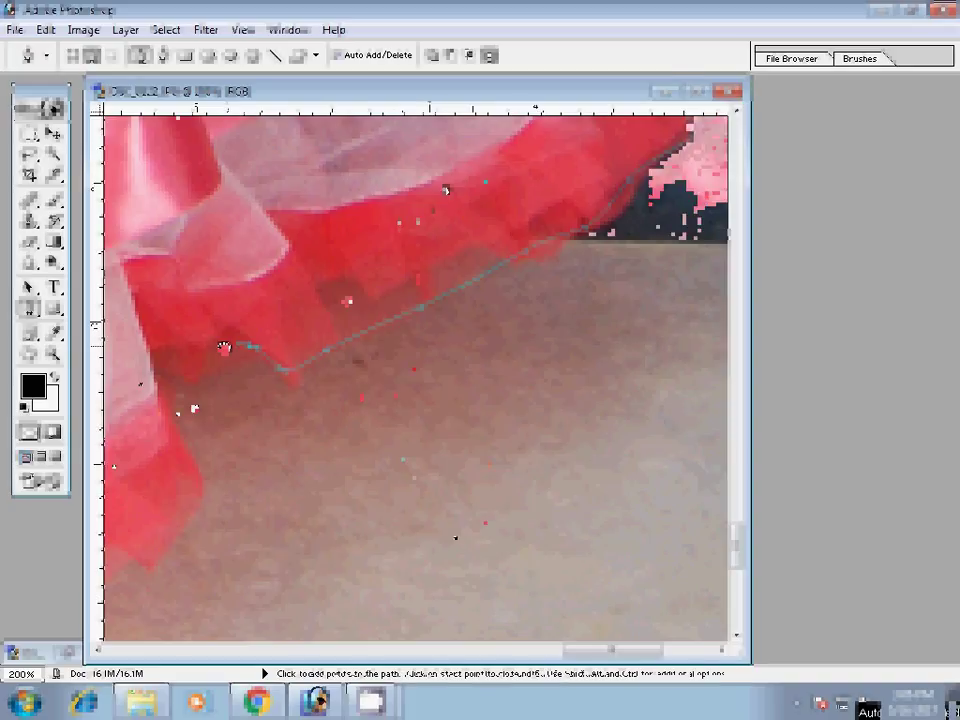
# - Add three path points along the red dress hem and pan toward the arm
pyautogui.moveTo(446, 190); pyautogui.dragTo(401, 504)
pyautogui.click(264, 422)
pyautogui.click(242, 466)
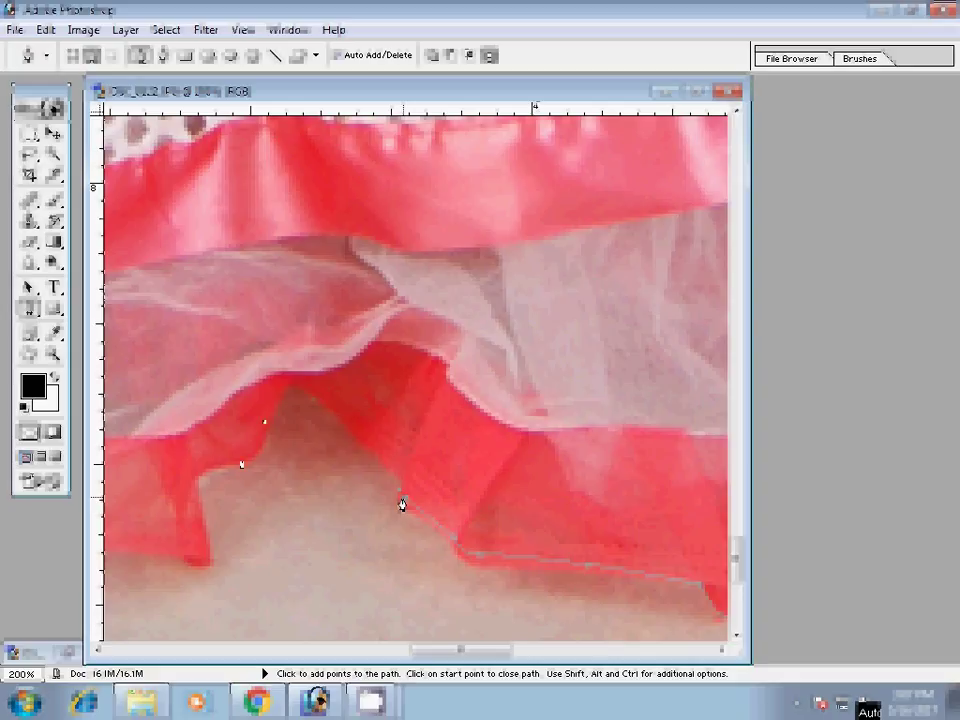
pyautogui.click(204, 510)
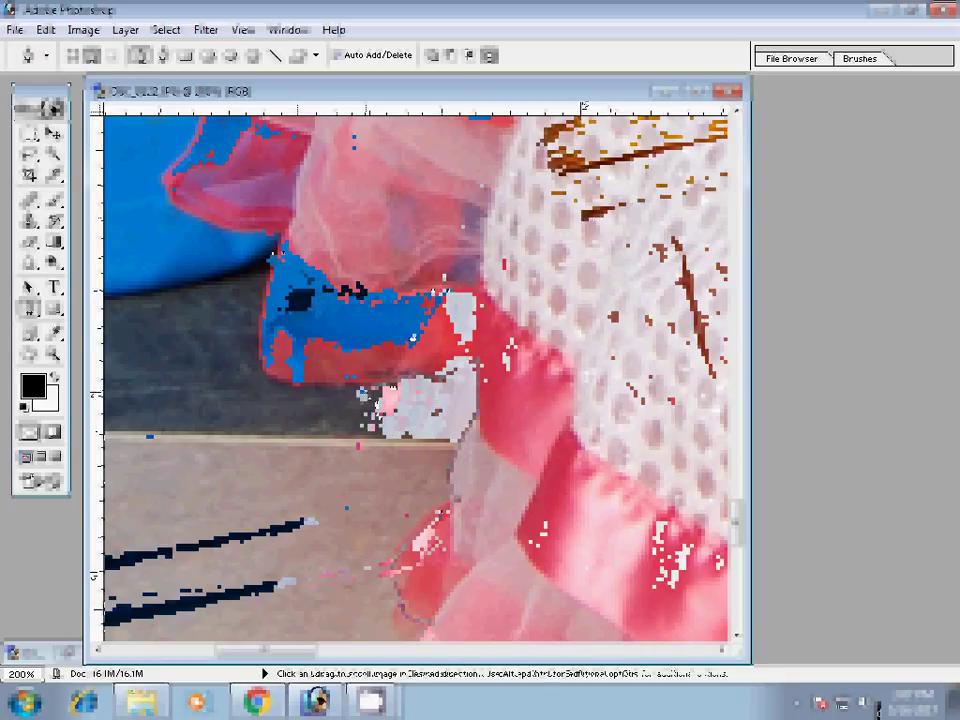
pyautogui.press('space')
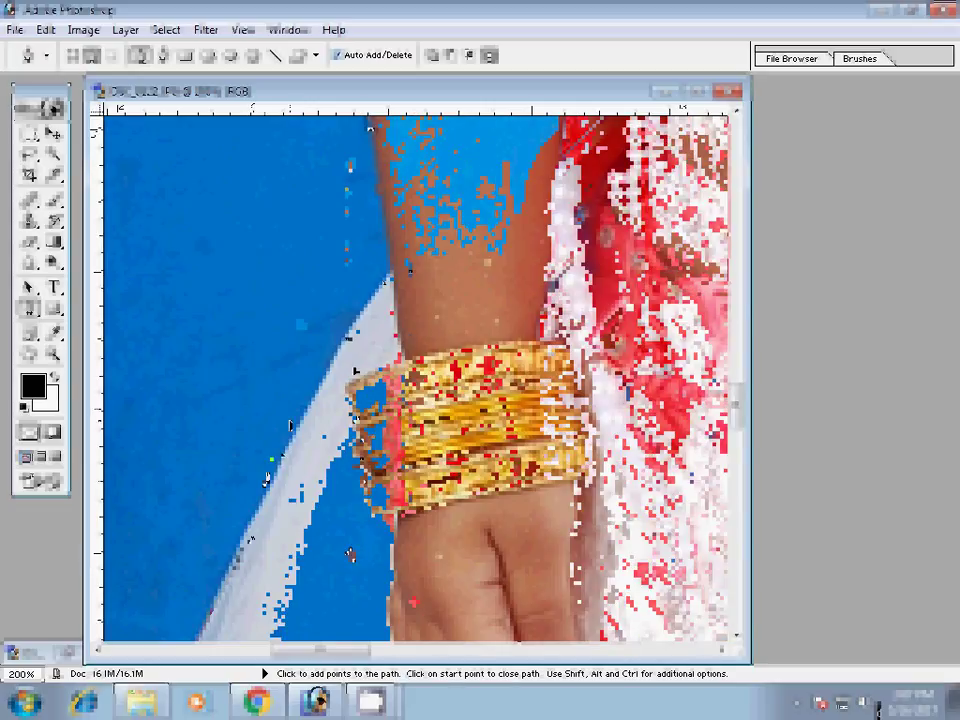
# - Place path points up the arm's left edge and bring the ear and face into view
pyautogui.click(355, 378)
pyautogui.click(366, 356)
pyautogui.click(379, 333)
pyautogui.scroll(5, 370, 130)
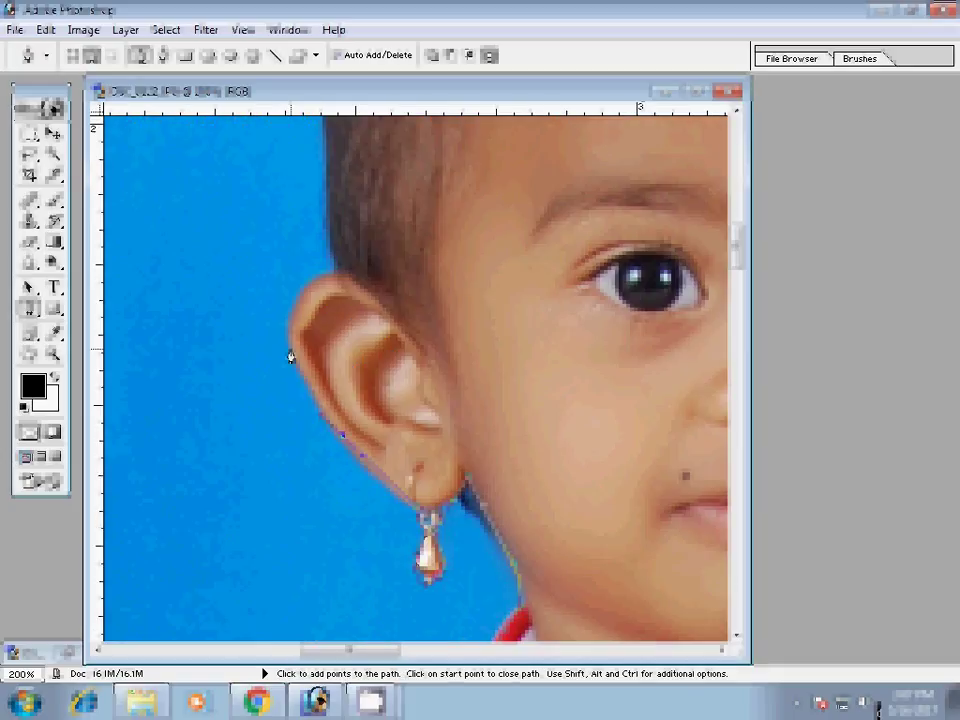
pyautogui.moveTo(268, 285); pyautogui.dragTo(287, 330)
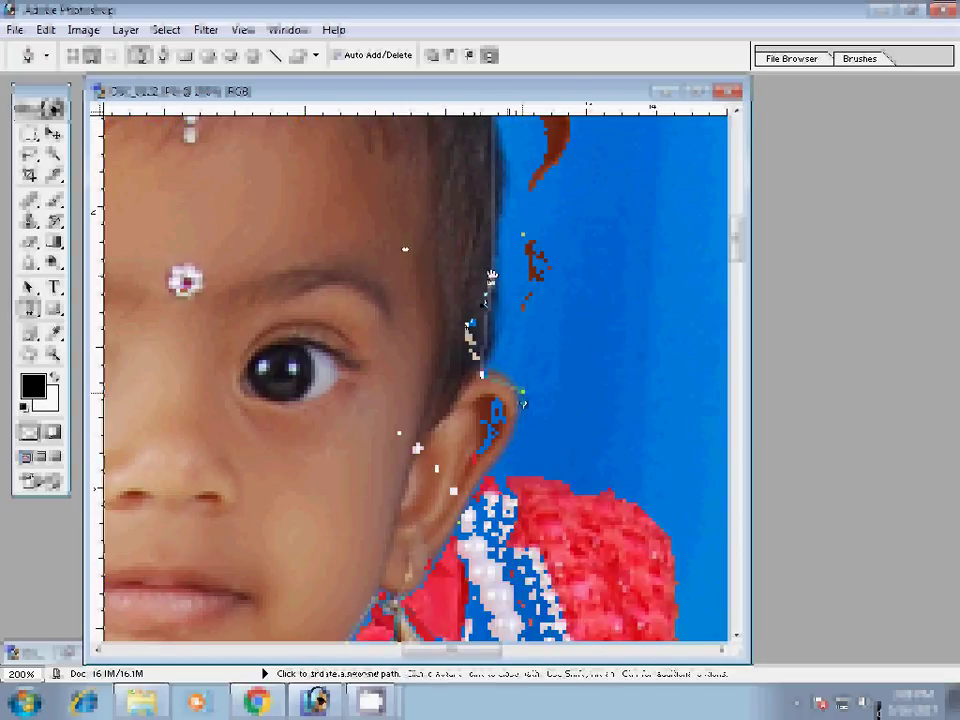
# - Convert the finished path into a selection and zoom in on the chin and sleeve
pyautogui.rightClick(428, 252)
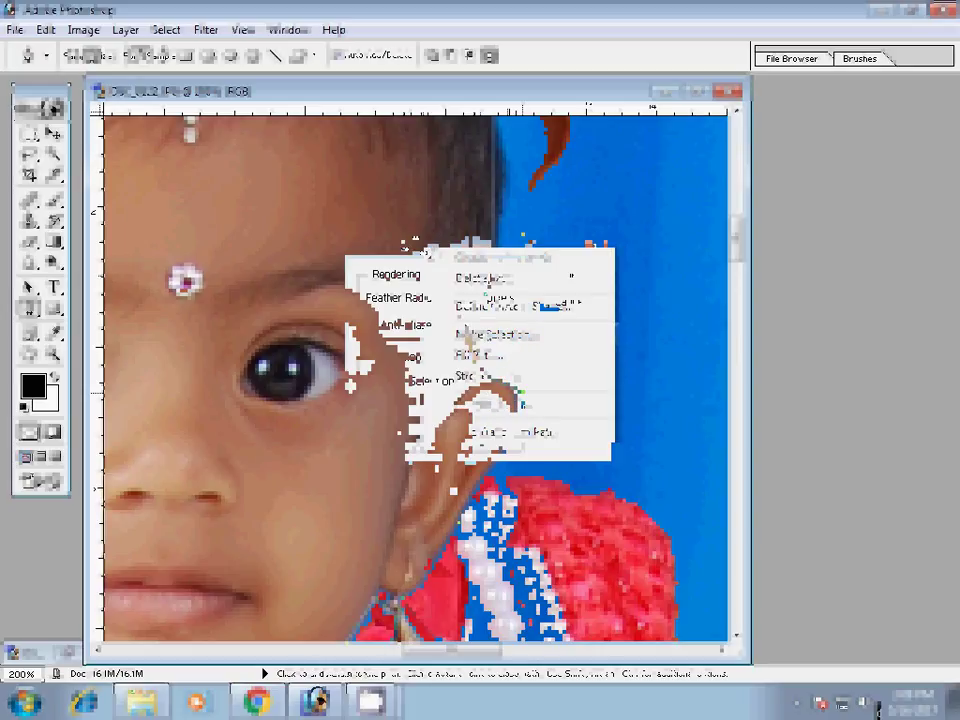
pyautogui.click(466, 335)
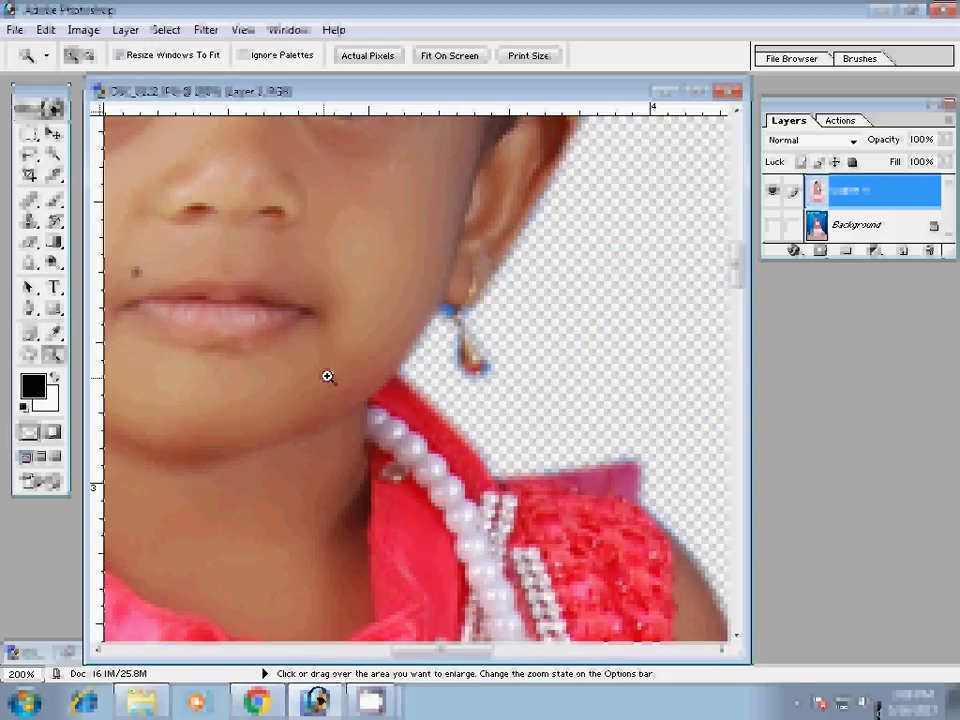
pyautogui.rightClick(327, 377)
pyautogui.click(327, 377)
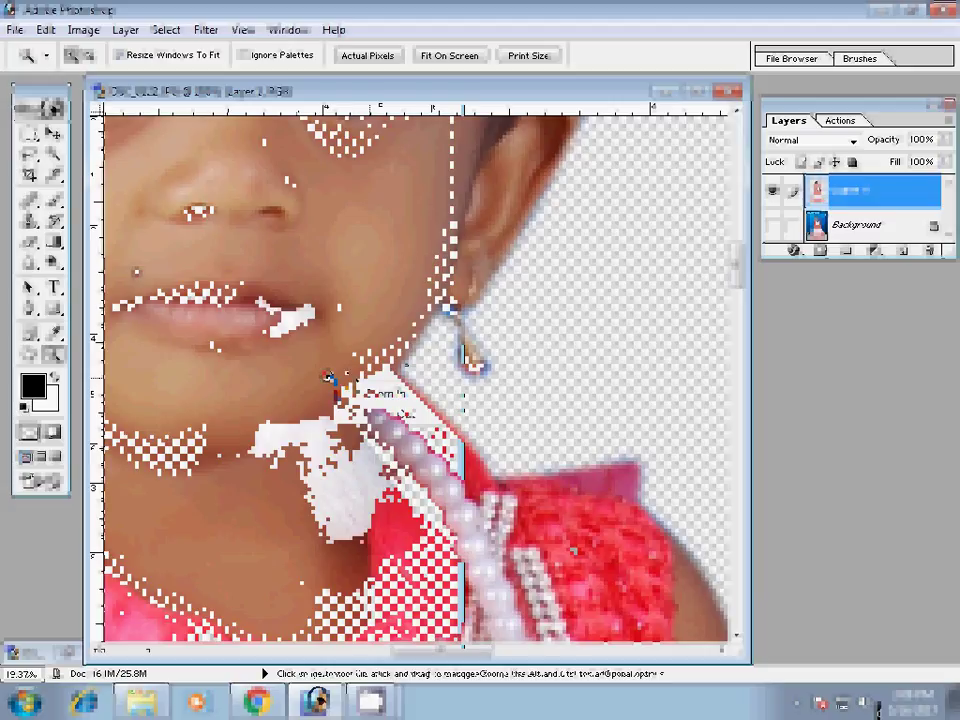
# - Delete the leftover blue patch by the sleeve with the Magic Wand, then fit the image on screen
pyautogui.press('w')
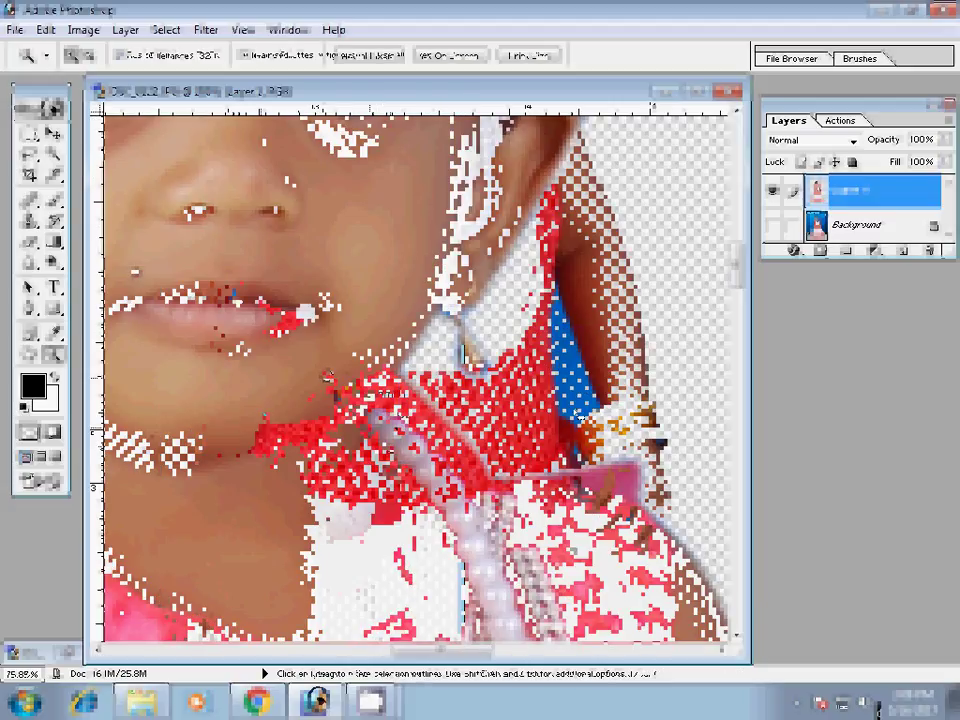
pyautogui.click(575, 365)
pyautogui.press('Delete')
pyautogui.press('z')
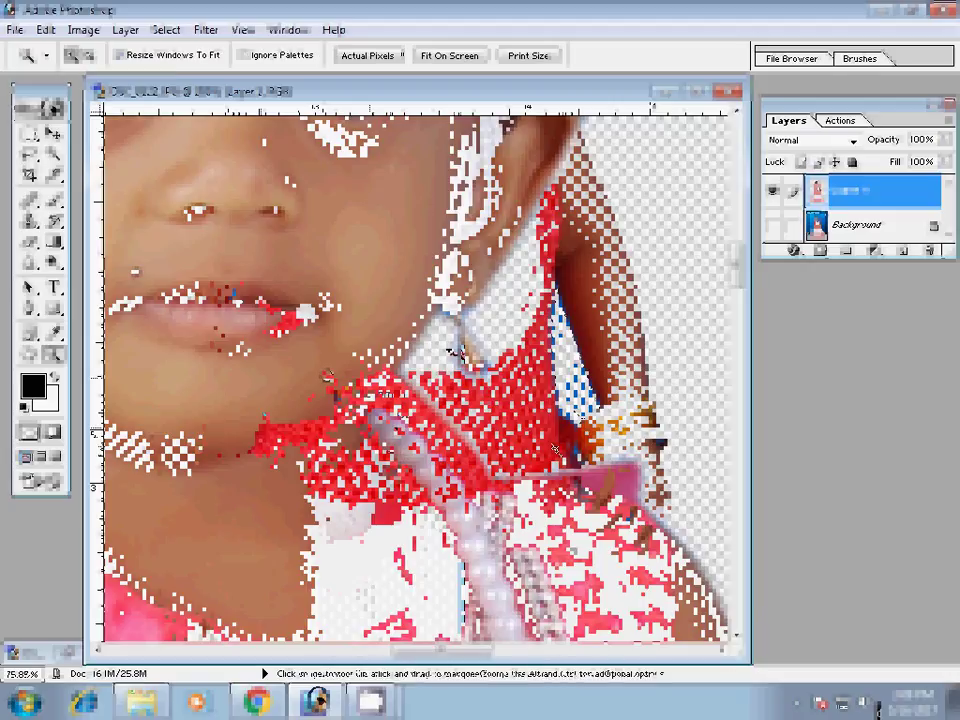
pyautogui.rightClick(465, 366)
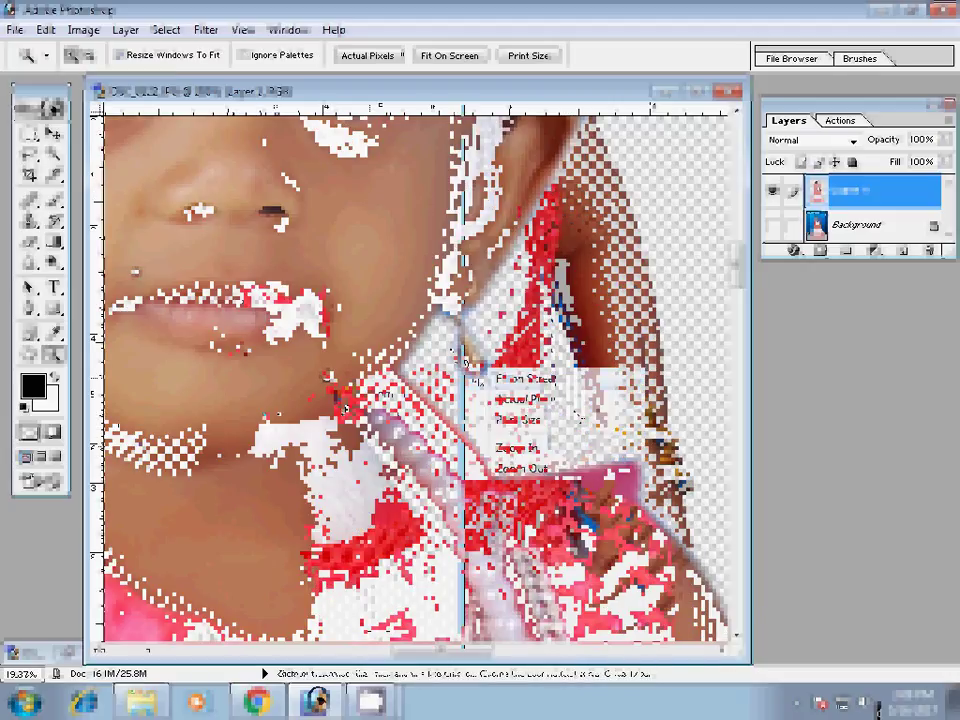
pyautogui.keyDown('alt'); pyautogui.click(276, 417); pyautogui.keyUp('alt')
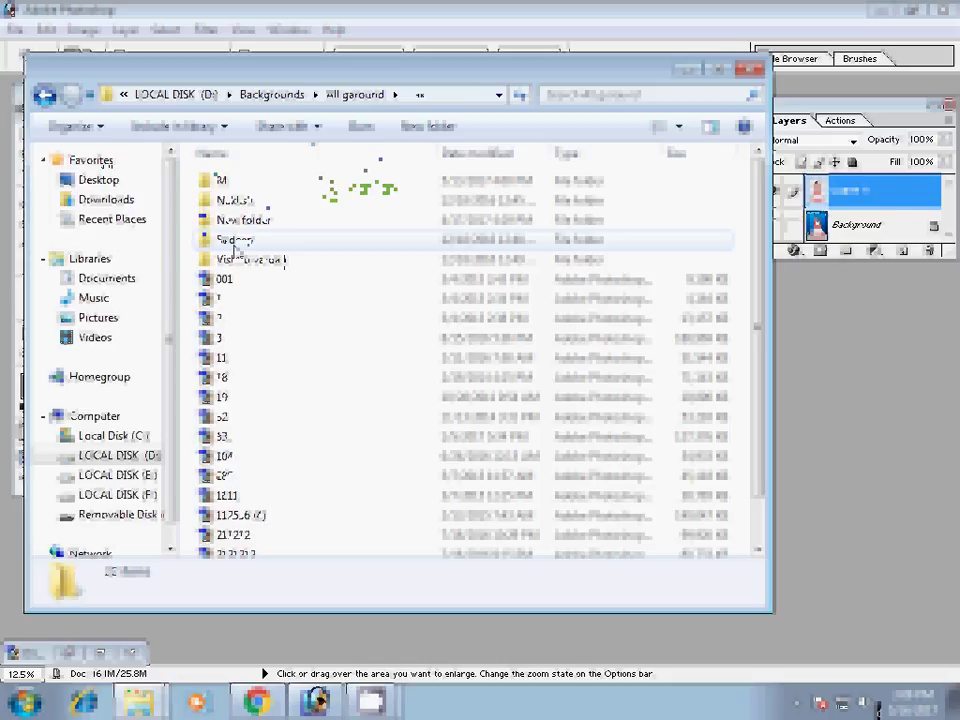
# - Open the New folder of background images to reach the garden image
pyautogui.doubleClick(235, 200)
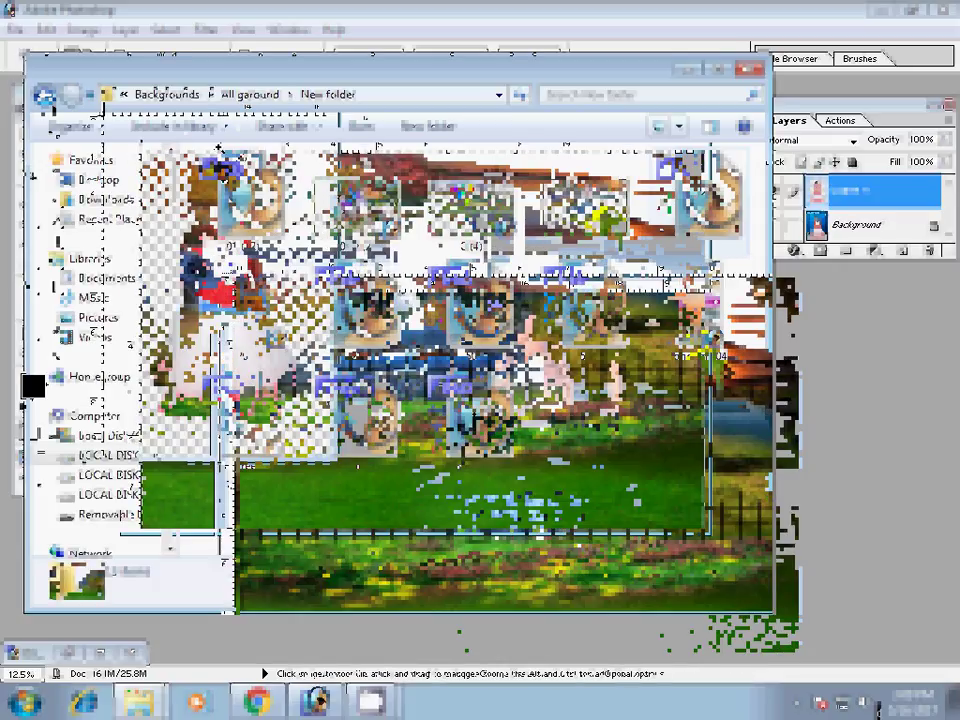
# - Move the cut-out girl into 12.jpg, scale her with Free Transform, and zoom out
pyautogui.press('v')
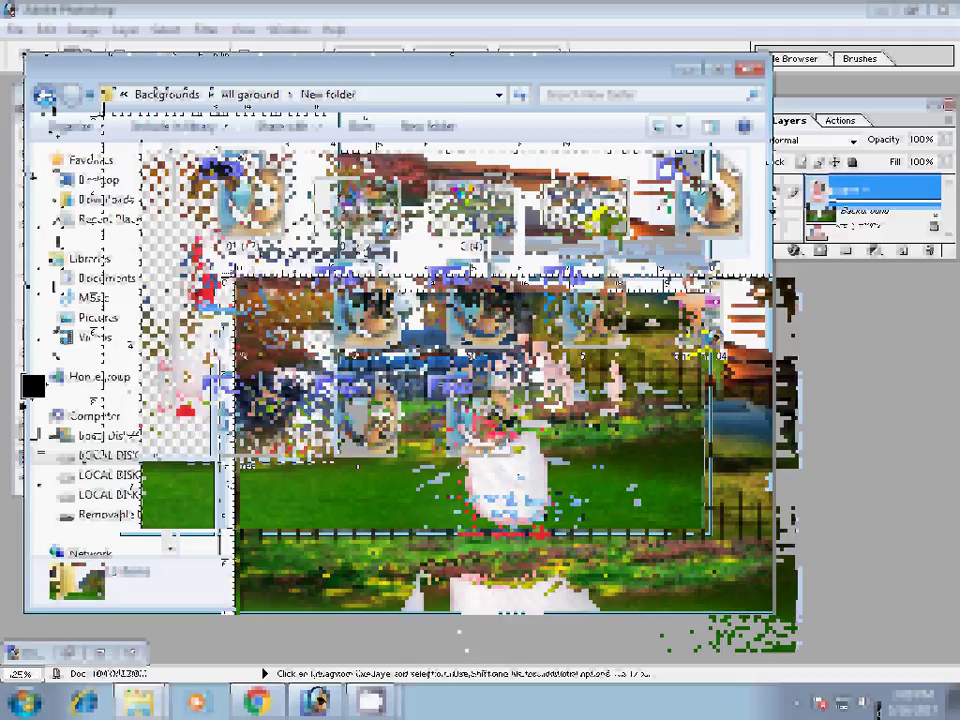
pyautogui.moveTo(210, 300); pyautogui.dragTo(510, 323)
pyautogui.hotkey('ctrl', 't')
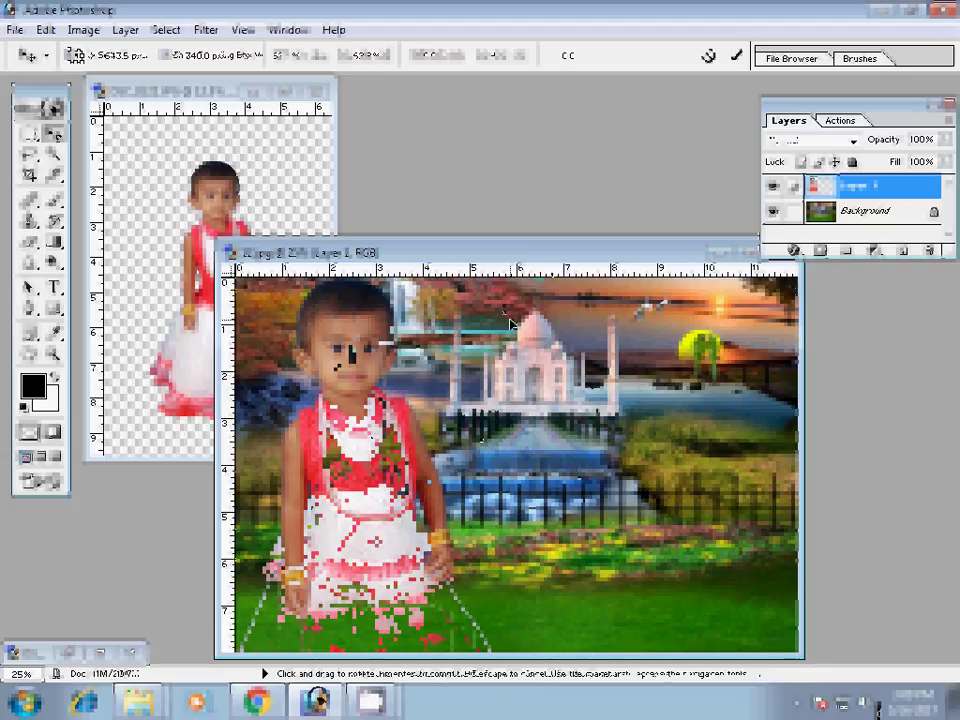
pyautogui.press('Return')
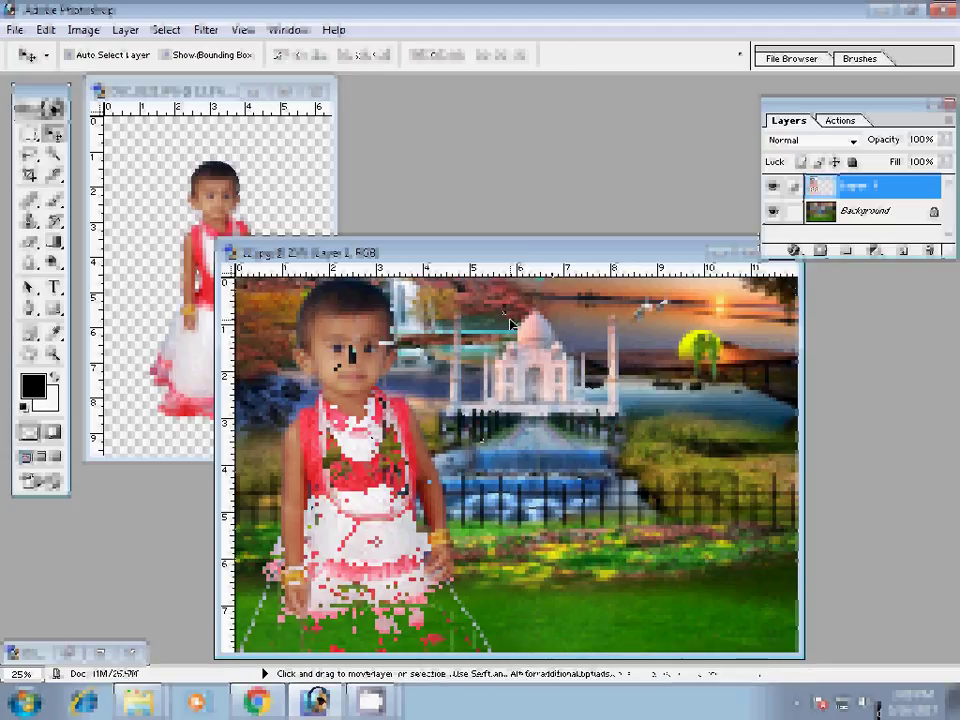
pyautogui.moveTo(515, 256); pyautogui.dragTo(415, 166)
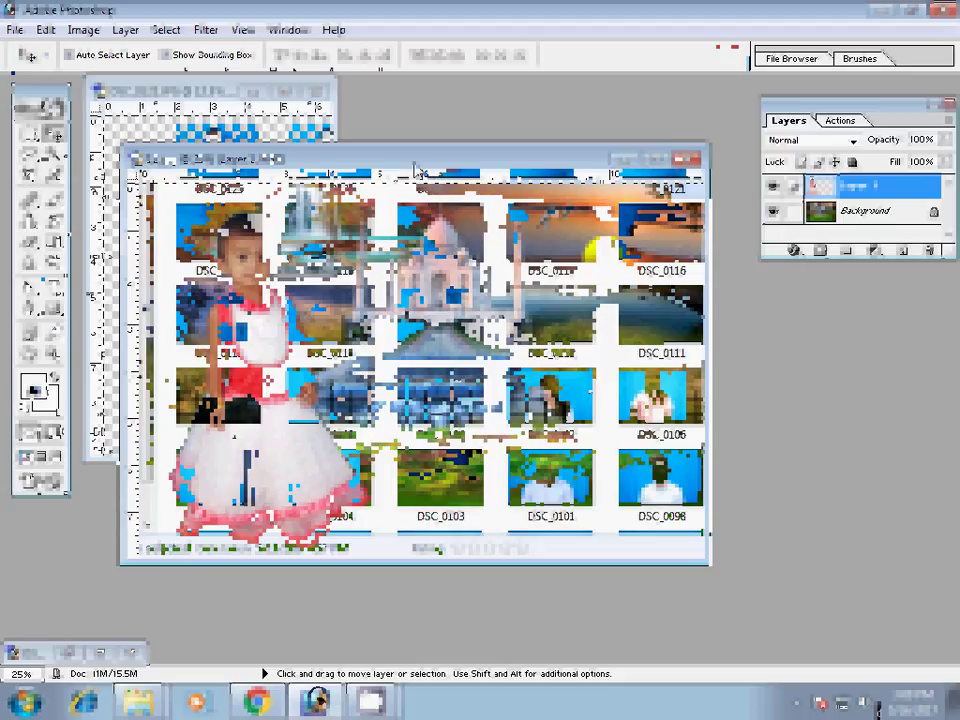
pyautogui.hotkey('ctrl', '-')
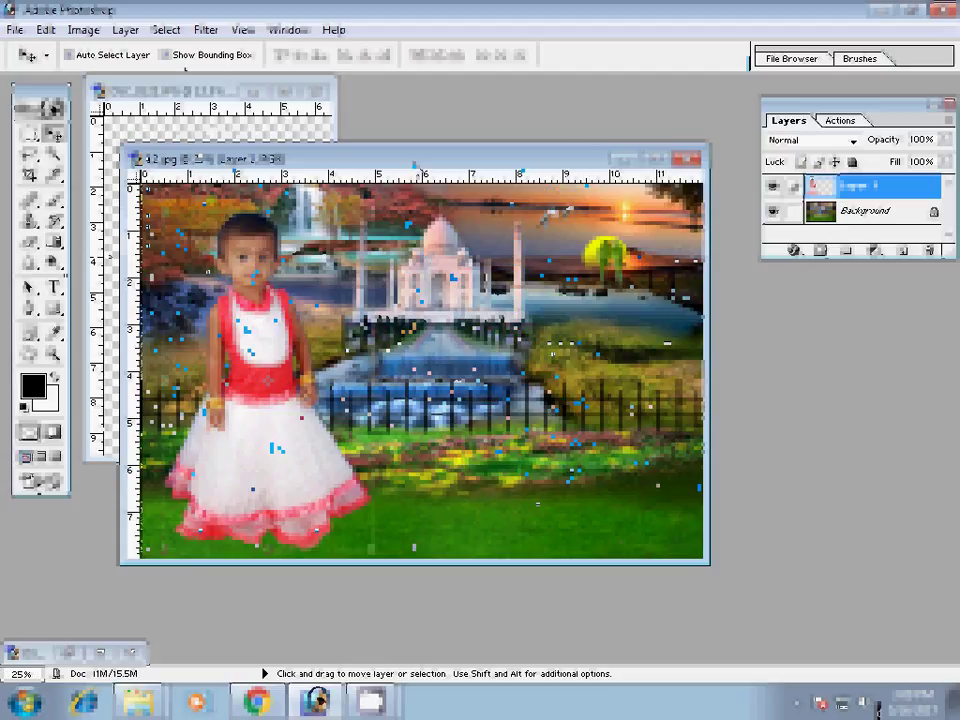
pyautogui.moveTo(138, 701)
pyautogui.click(135, 628)
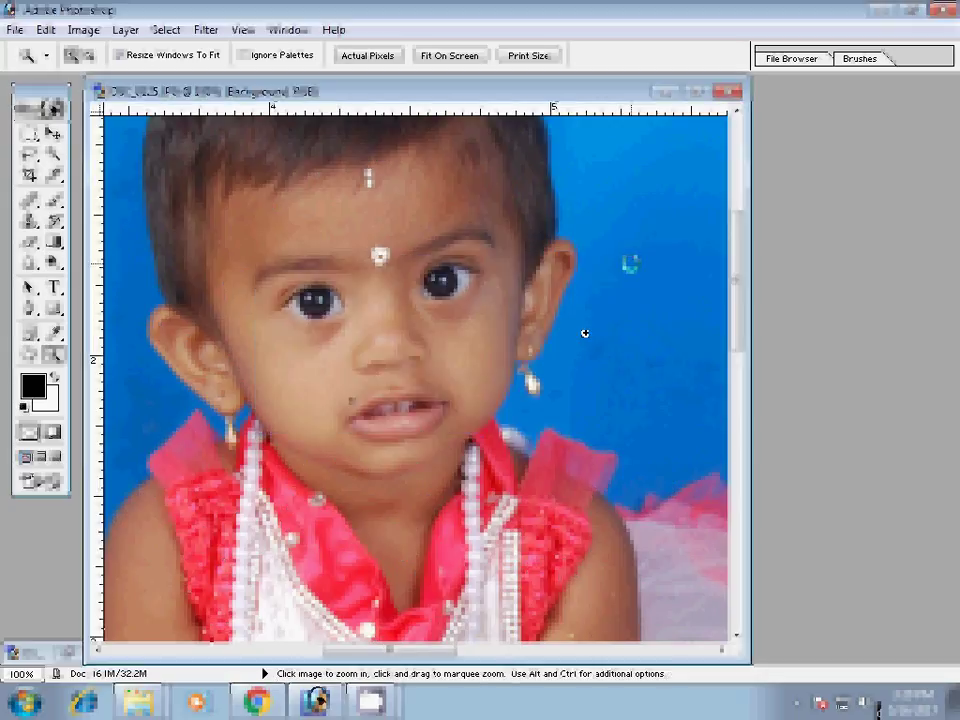
# - Switch to the Eraser and back to the Move tool on the toddler photo
pyautogui.press('e')
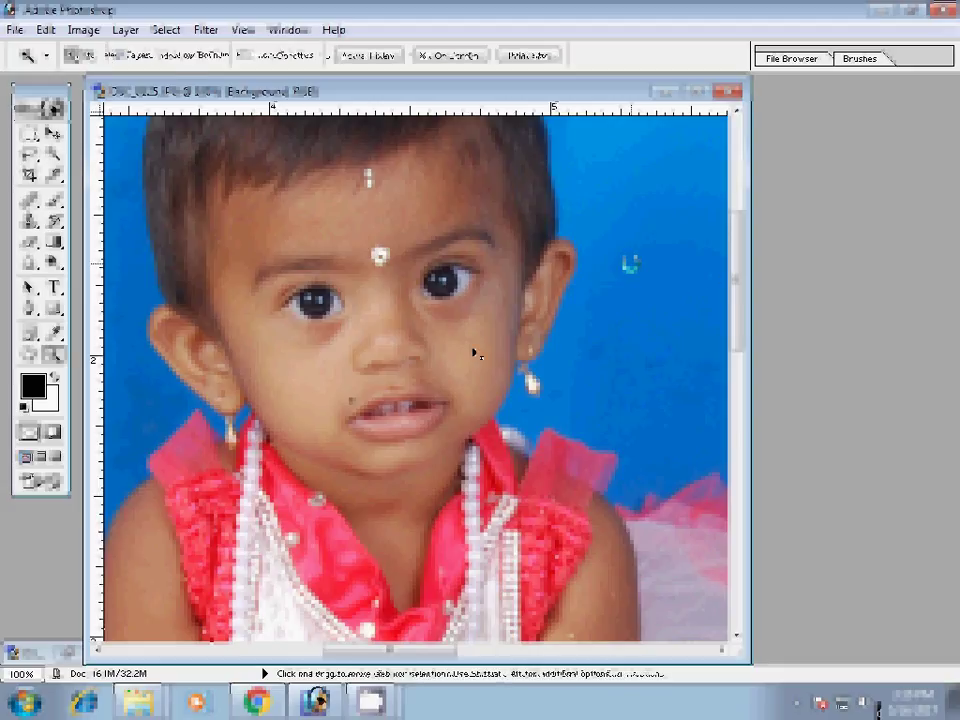
pyautogui.press('v')
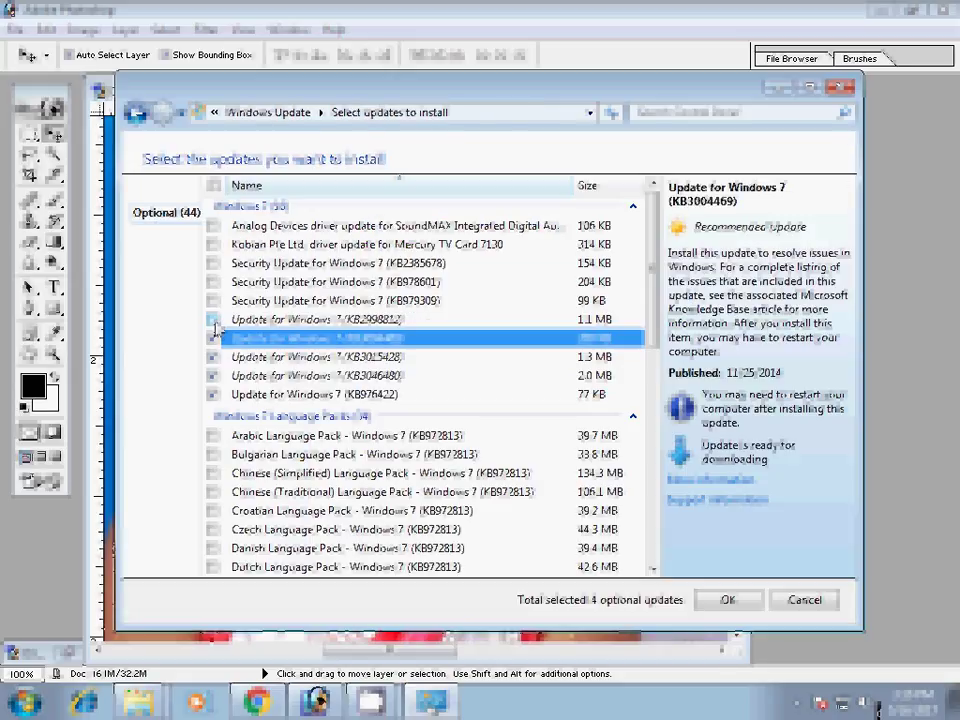
# - Uncheck the optional Update for Windows 7 (KB2998812) so it won't be installed
pyautogui.click(213, 320)
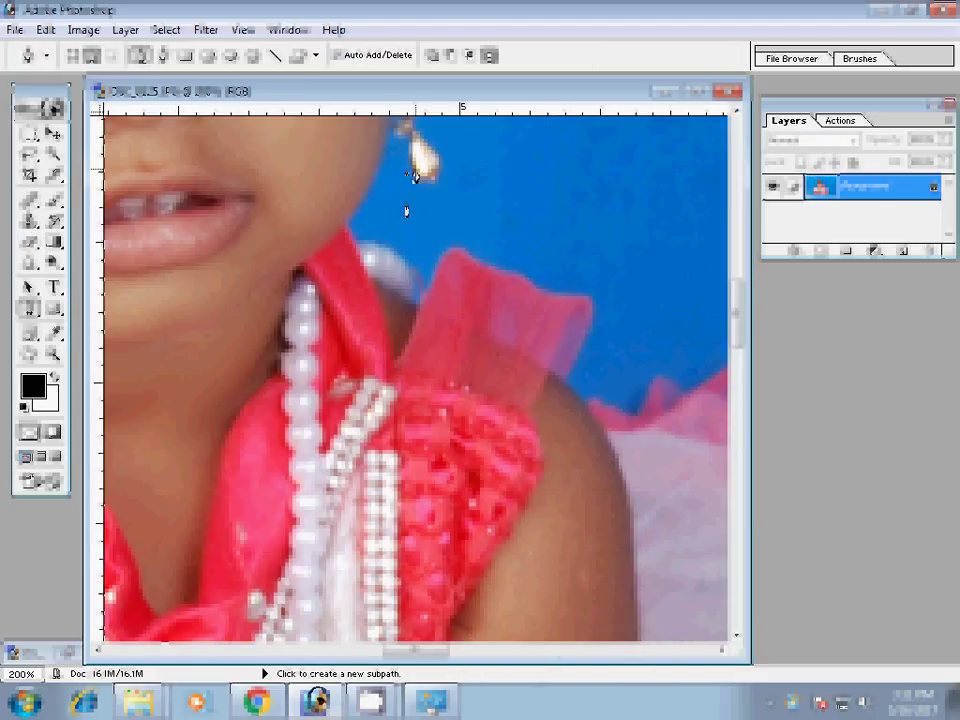
# - Place Pen anchors down the cheek and along the pink sleeve, then pan toward the shoulder
pyautogui.click(388, 138)
pyautogui.click(376, 178)
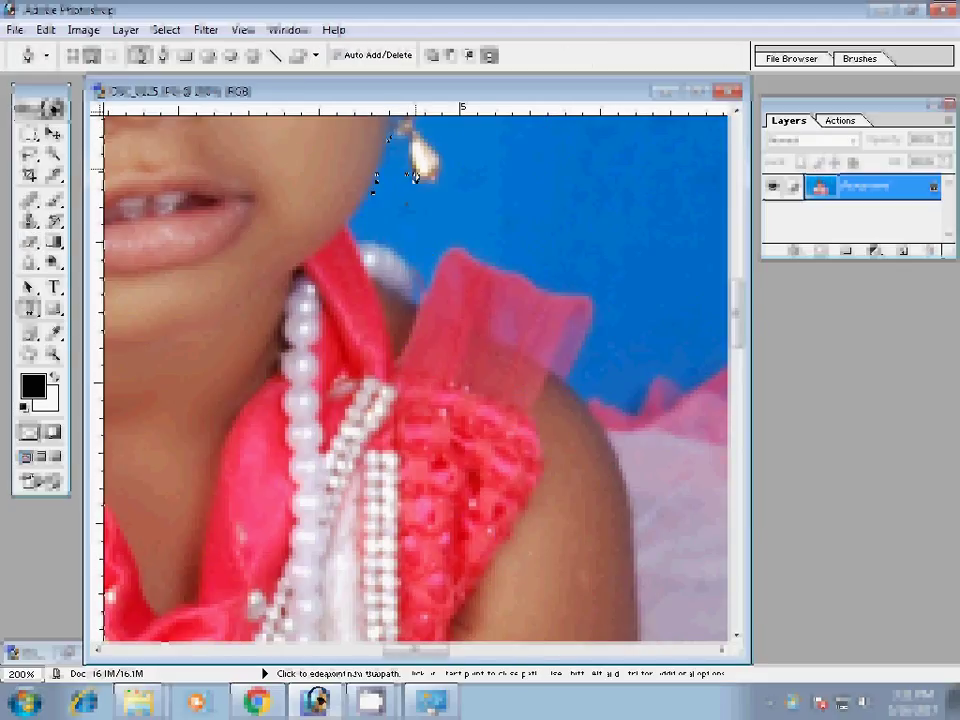
pyautogui.click(353, 225)
pyautogui.click(440, 279)
pyautogui.click(522, 287)
pyautogui.click(593, 313)
pyautogui.click(566, 383)
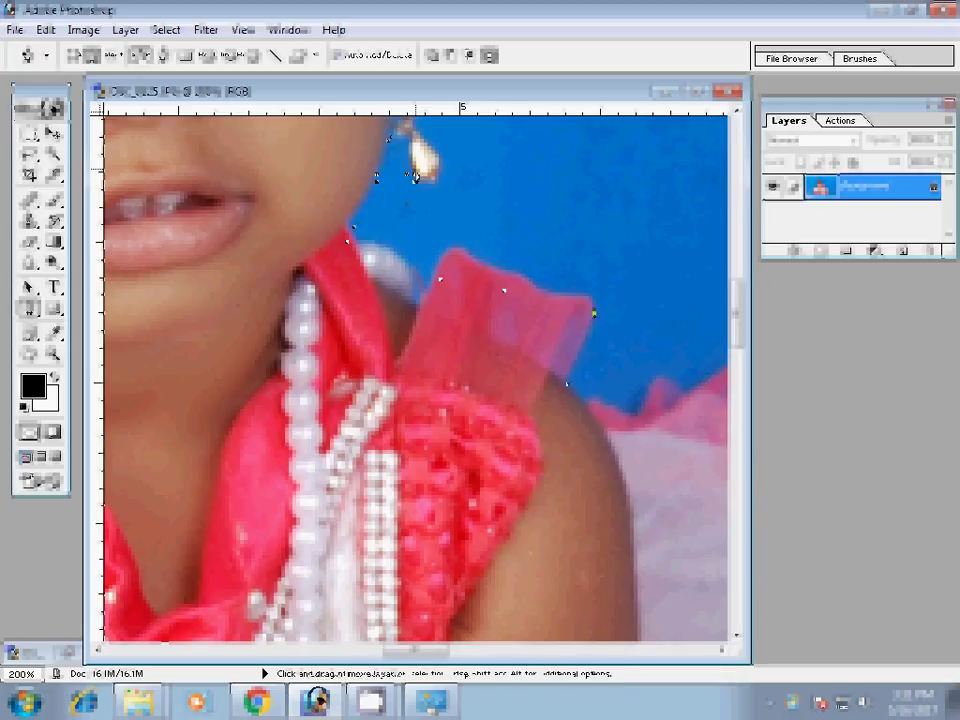
pyautogui.hotkey('ctrl', 'Return')
pyautogui.press('v')
pyautogui.moveTo(415, 175); pyautogui.dragTo(366, 166)
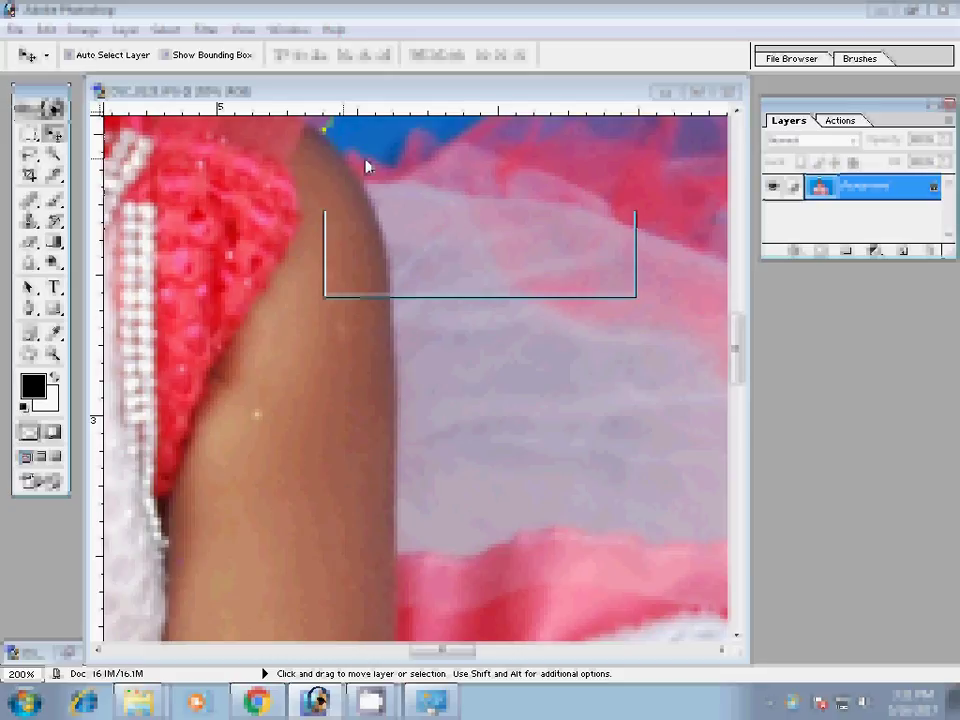
pyautogui.press('p')
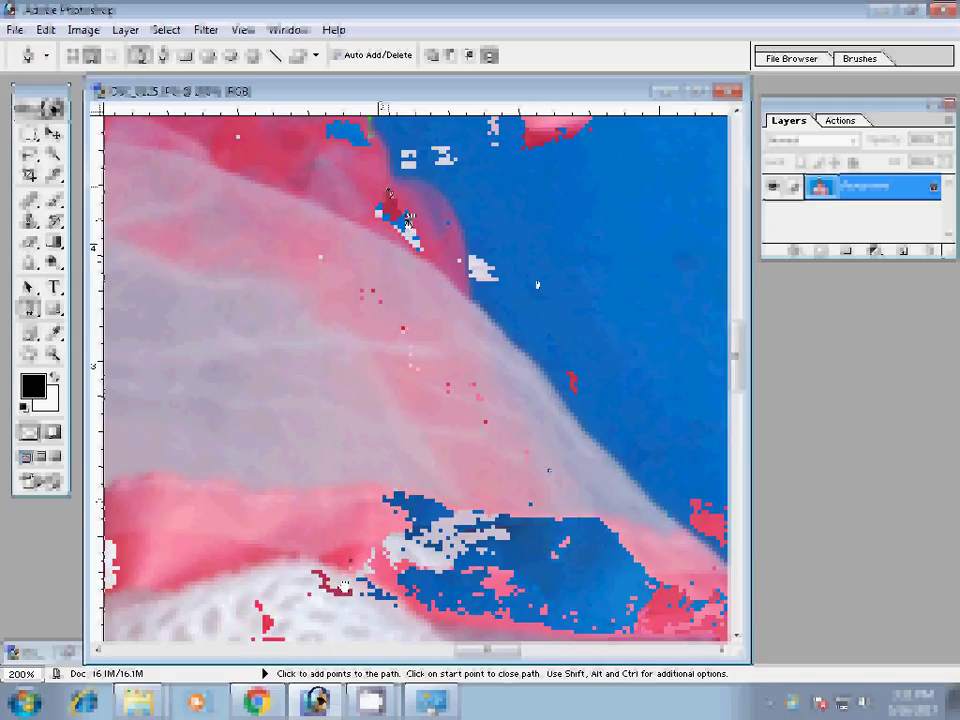
# - Pan down and add Pen anchors along the pink skirt's hem and up its side edge
pyautogui.moveTo(537, 285); pyautogui.dragTo(427, 345)
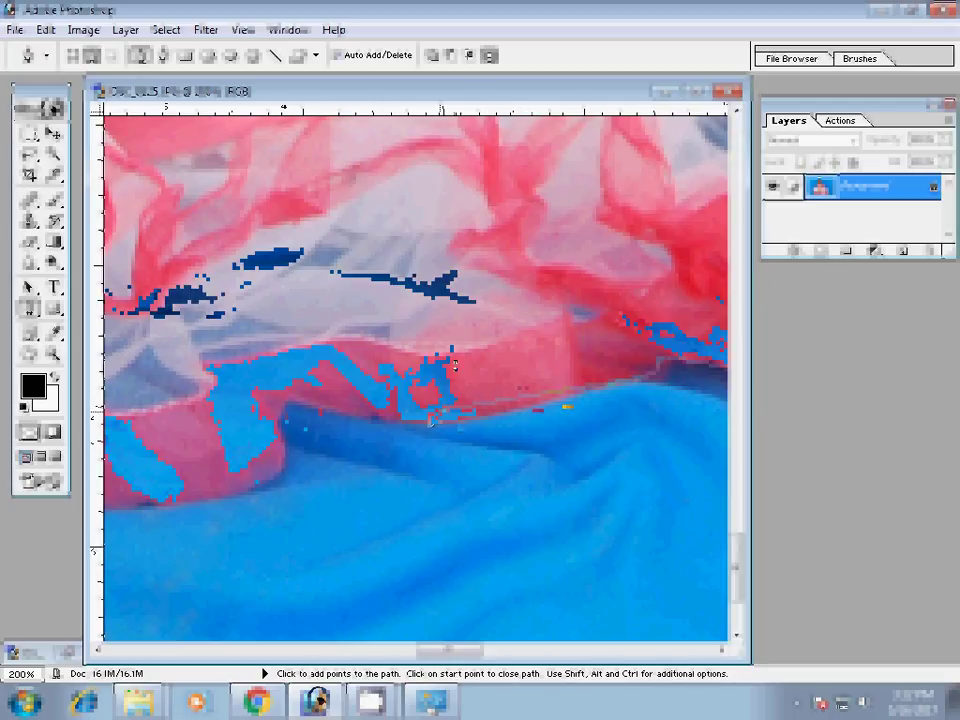
pyautogui.click(340, 217)
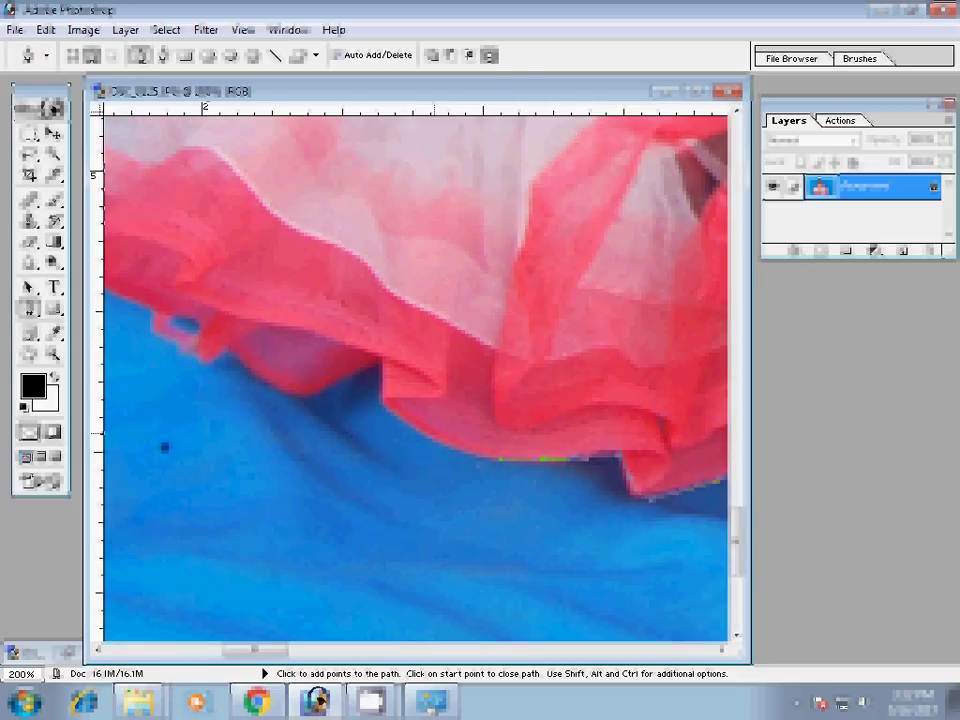
pyautogui.click(220, 365)
pyautogui.click(229, 378)
pyautogui.click(227, 333)
pyautogui.click(268, 302)
pyautogui.click(287, 290)
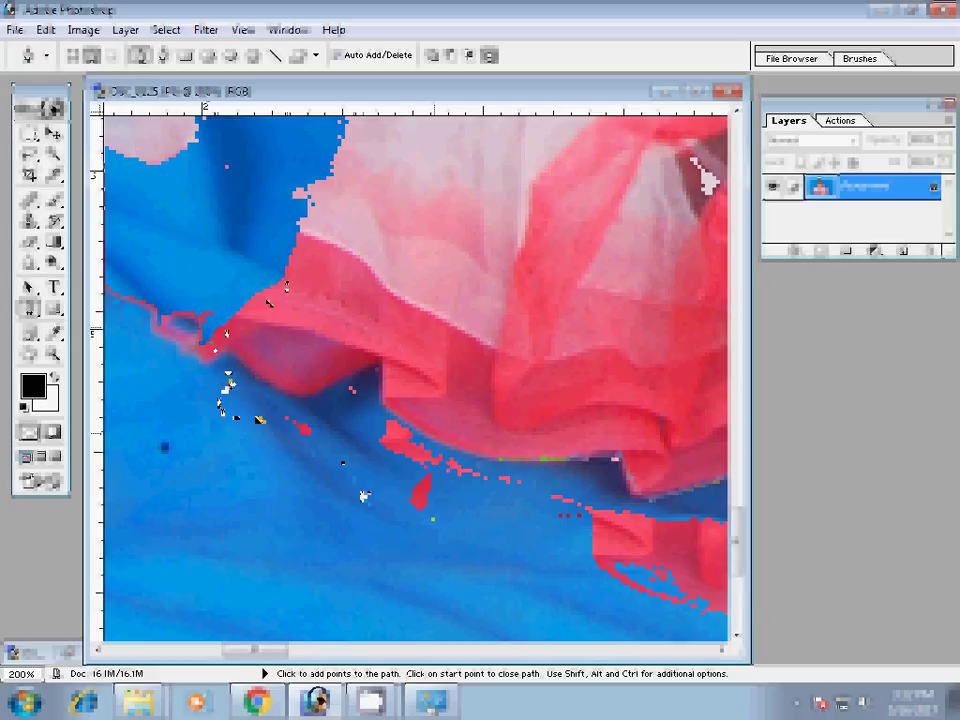
pyautogui.click(297, 252)
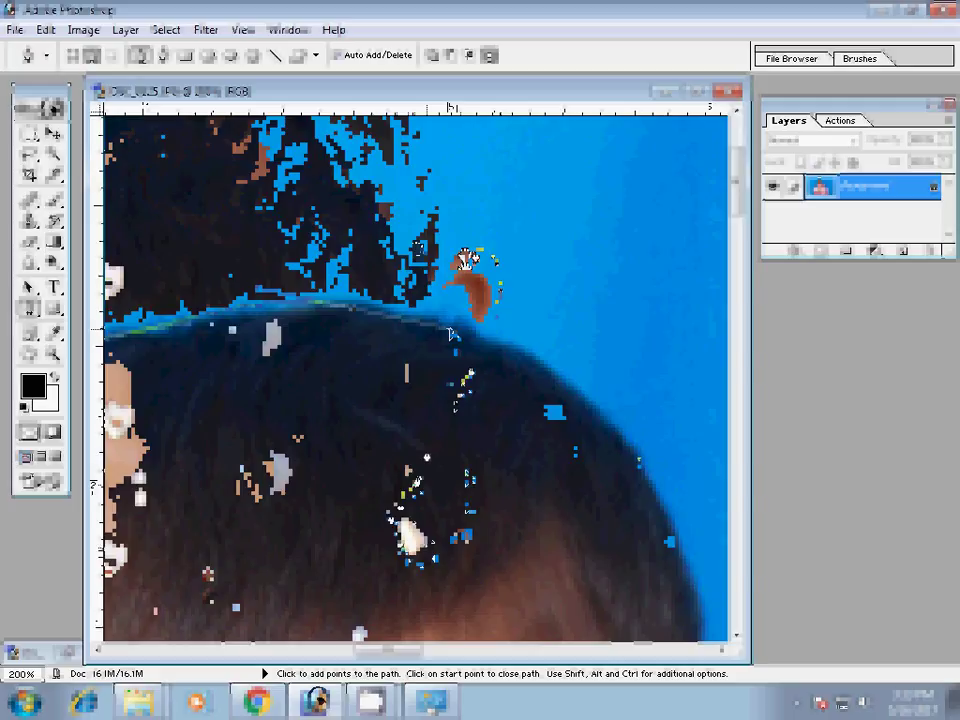
# - Close the girl's outline path around her hair and bring up the path's context menu
pyautogui.rightClick(361, 316)
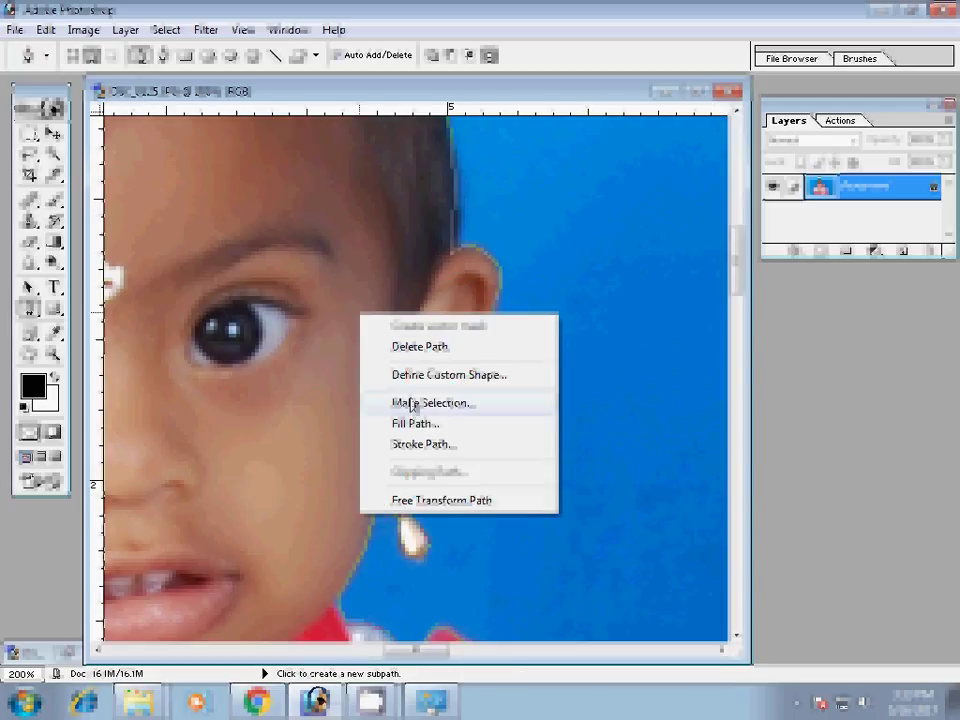
# - Make a selection from the path, copy the girl to a new layer, and hide the blue backdrop
pyautogui.click(413, 403)
pyautogui.press('Return')
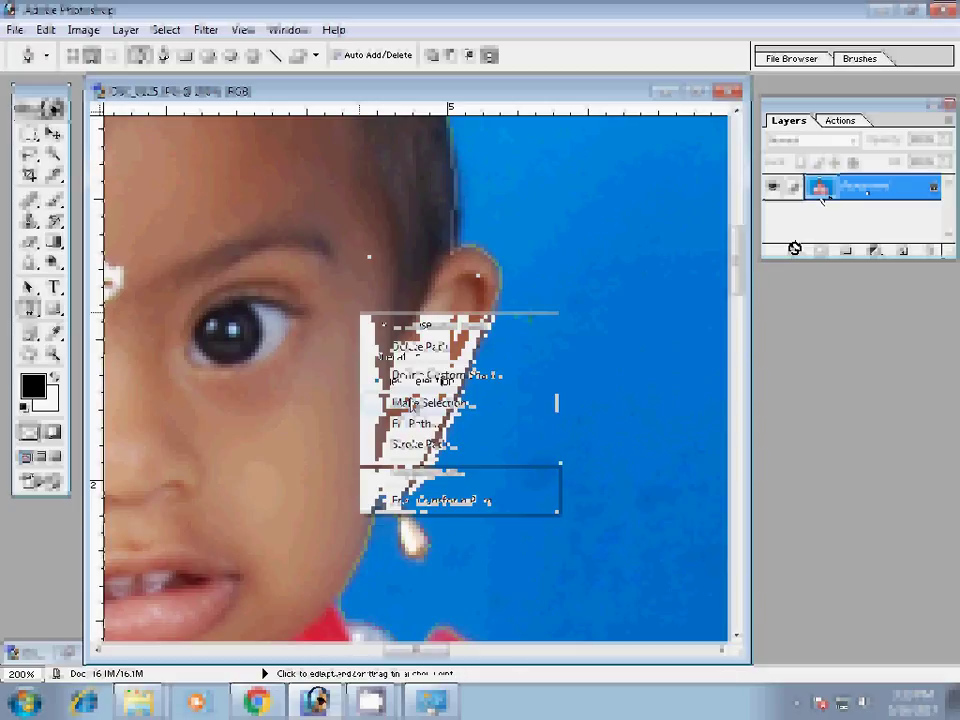
pyautogui.hotkey('ctrl', 'j')
pyautogui.click(773, 213)
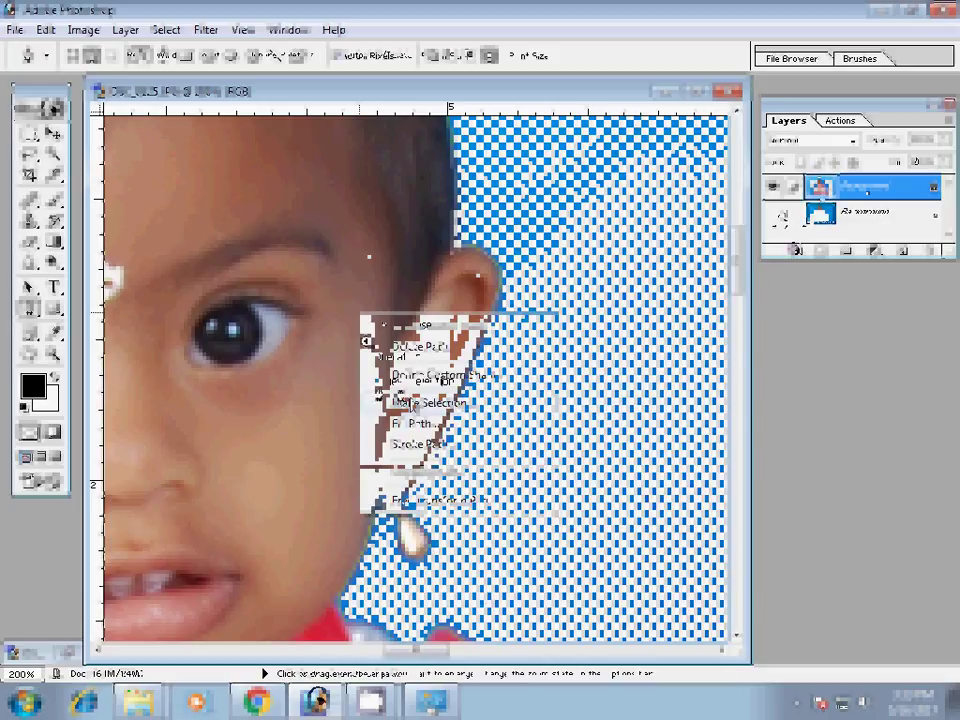
pyautogui.press('z')
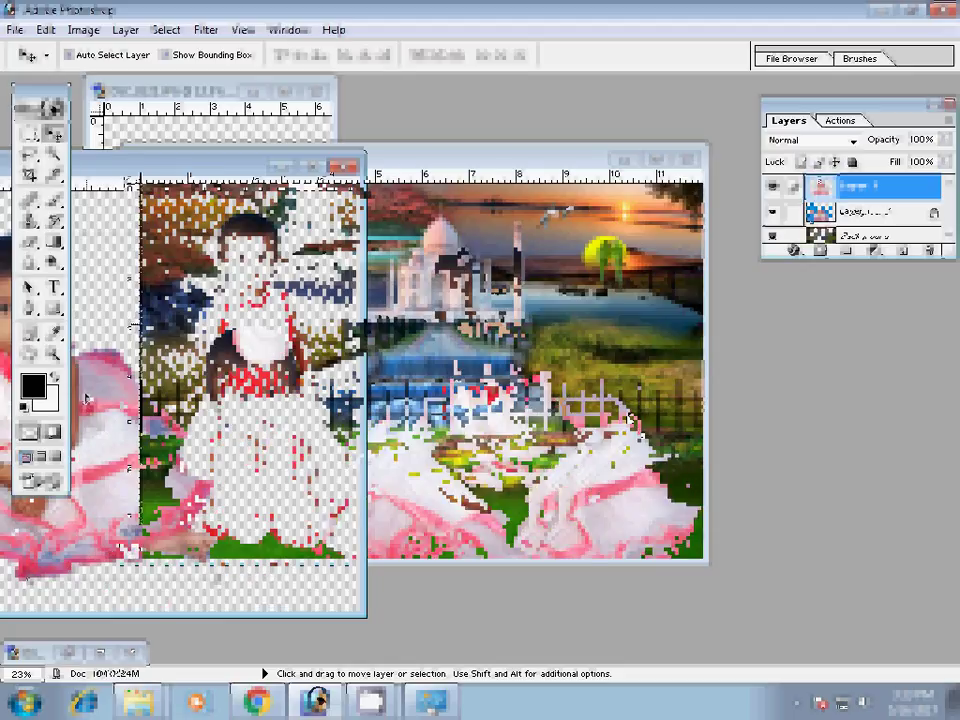
# - Free Transform the sitting girl to a smaller size beside the standing girl and commit
pyautogui.hotkey('ctrl', 't')
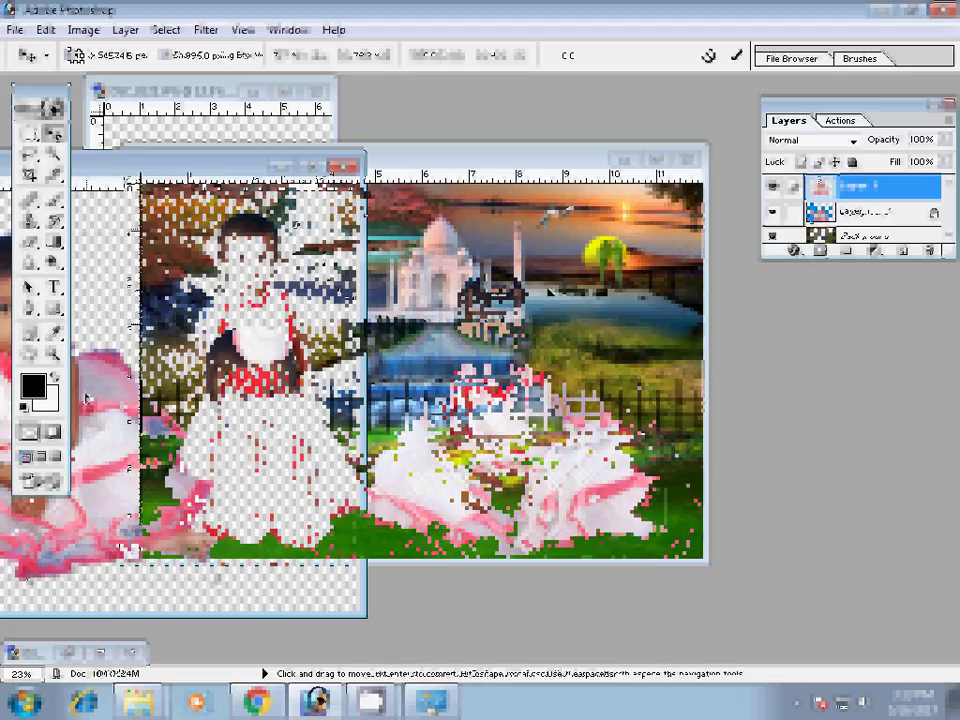
pyautogui.press('Return')
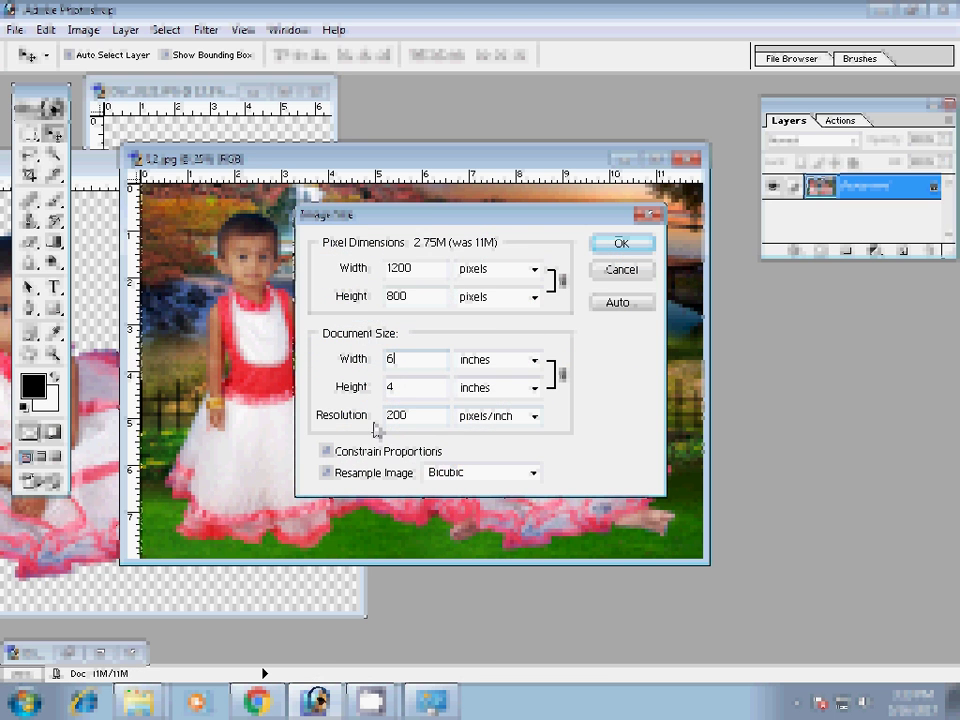
# - Set the image width to 6.5 inches in the Image Size dialog
pyautogui.write('.5')
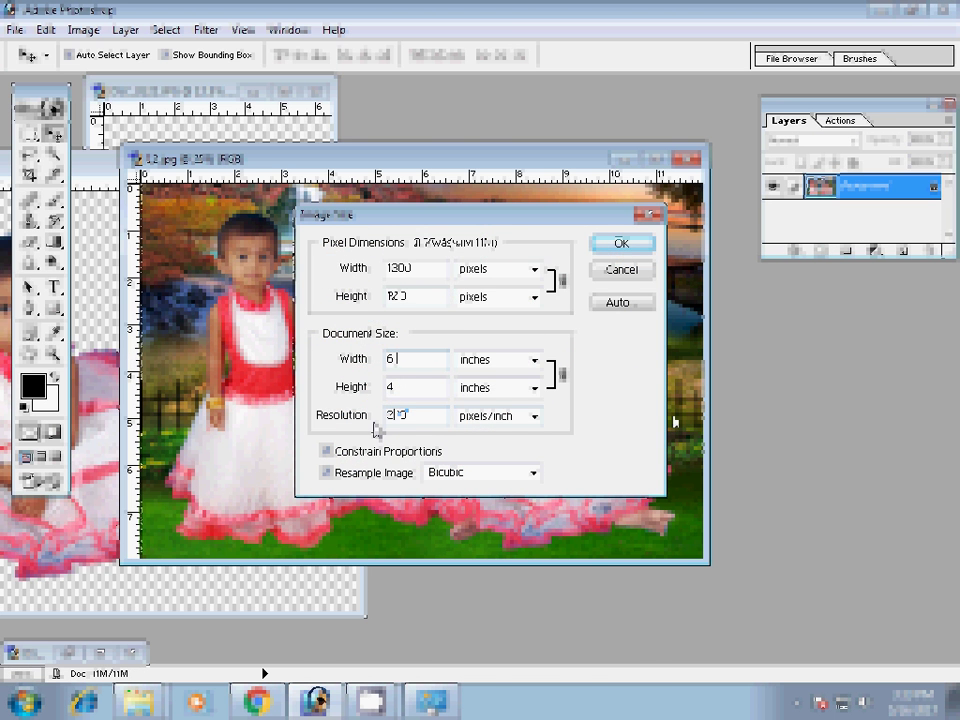